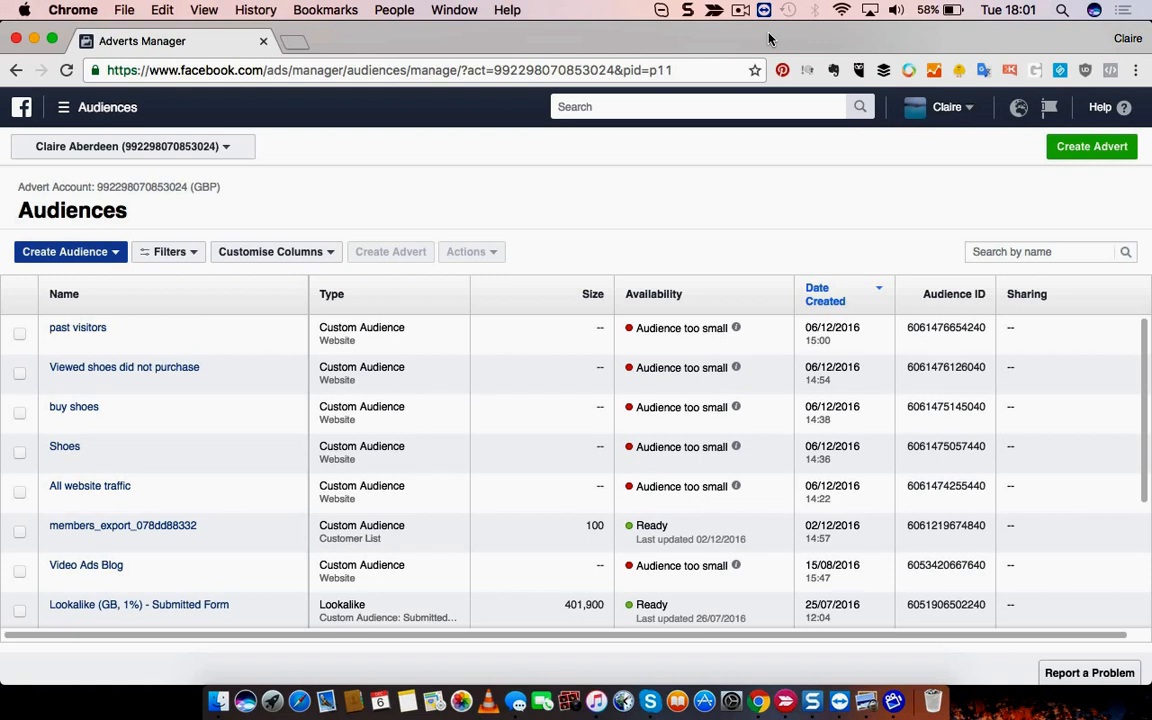
- Start a new Custom Audience built from Facebook video engagement
{"action": "left_click", "coordinate": [47, 256]}
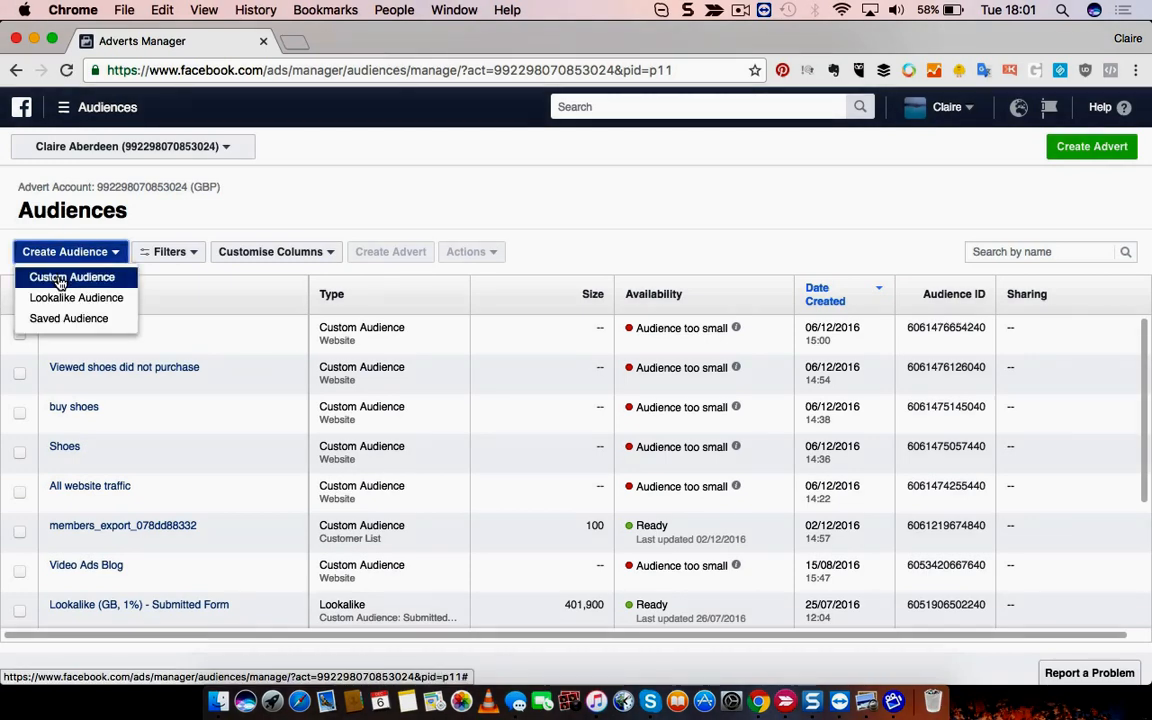
{"action": "left_click", "coordinate": [58, 278]}
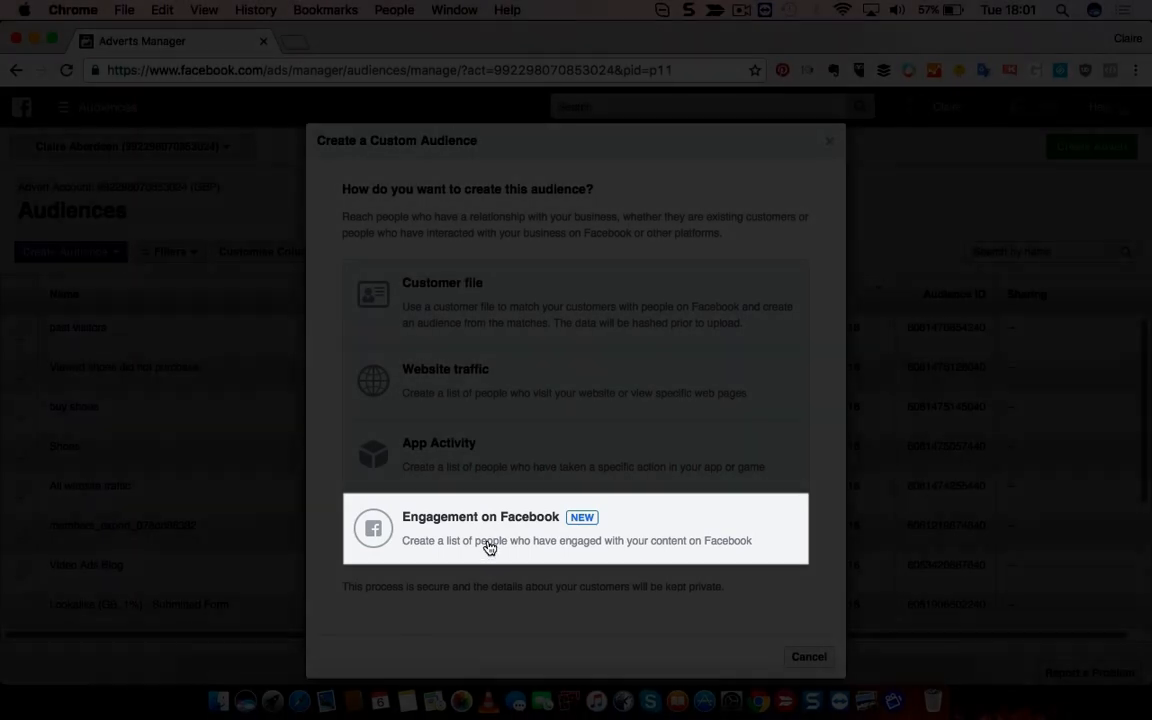
{"action": "left_click", "coordinate": [488, 542]}
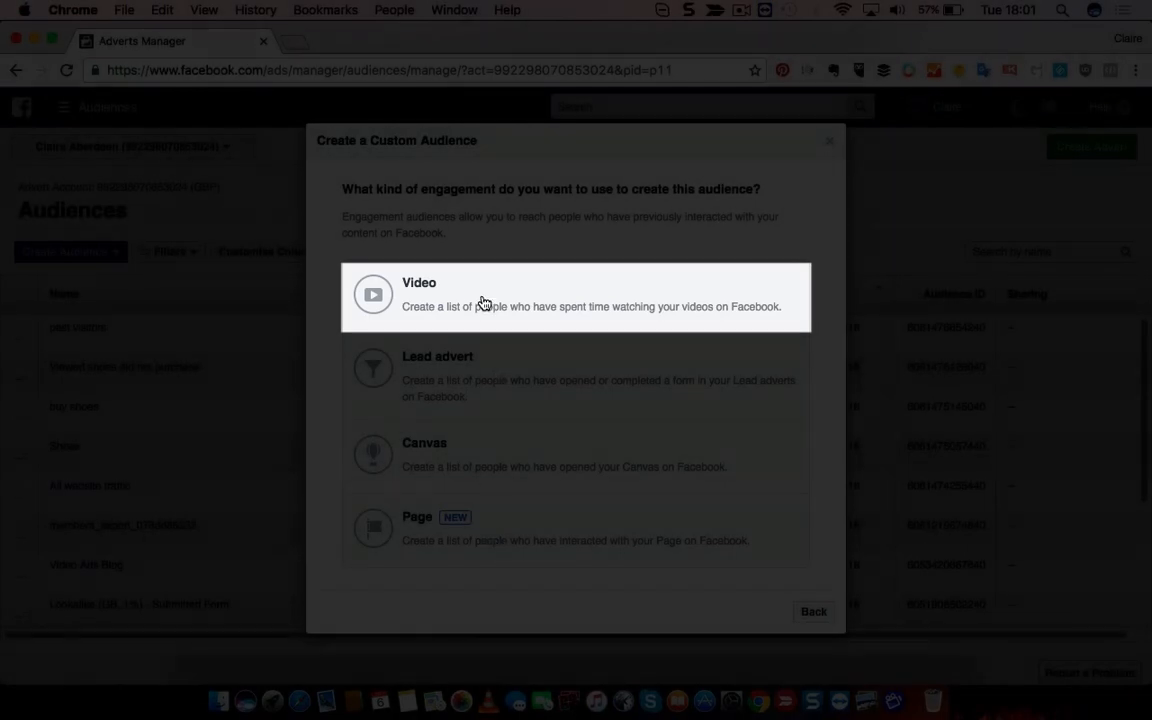
{"action": "left_click", "coordinate": [480, 302]}
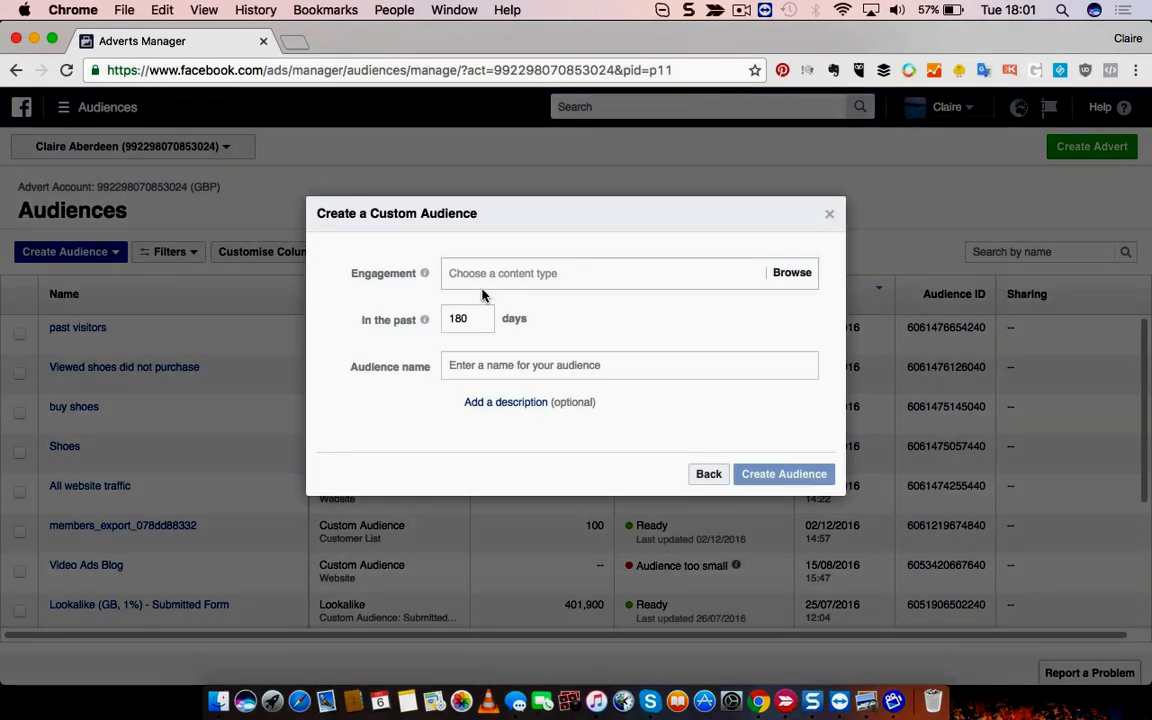
- Target people who viewed at least 3 seconds of the video
{"action": "left_click", "coordinate": [481, 275]}
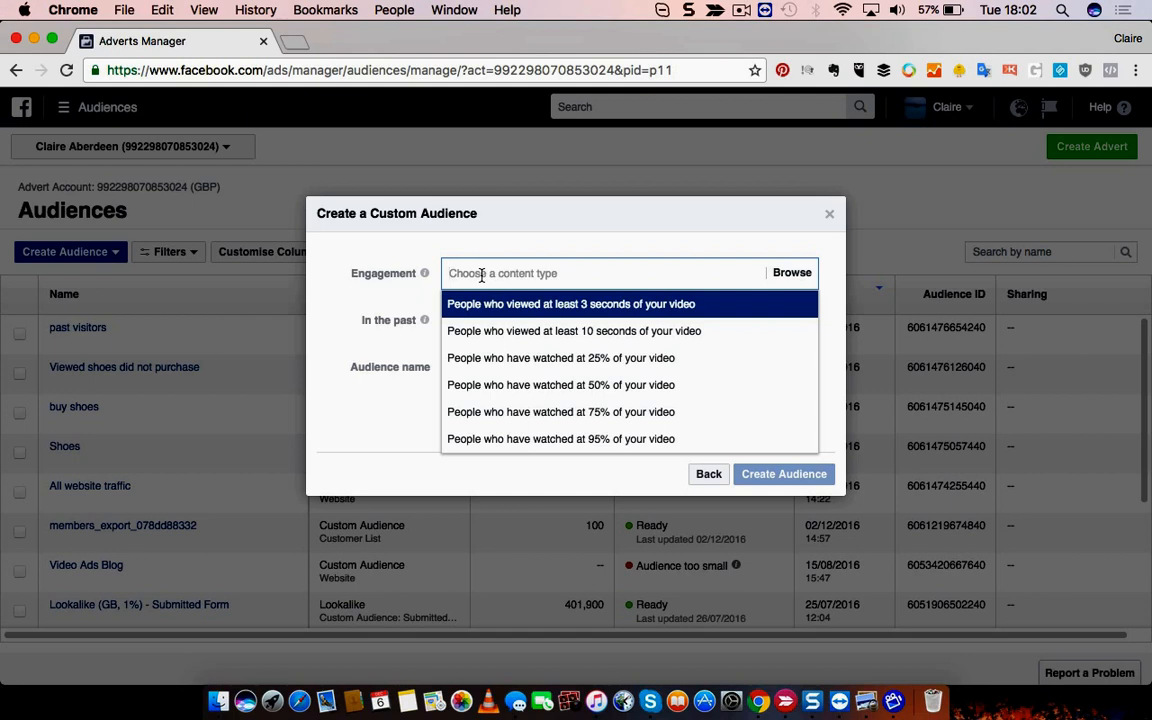
{"action": "left_click", "coordinate": [585, 311]}
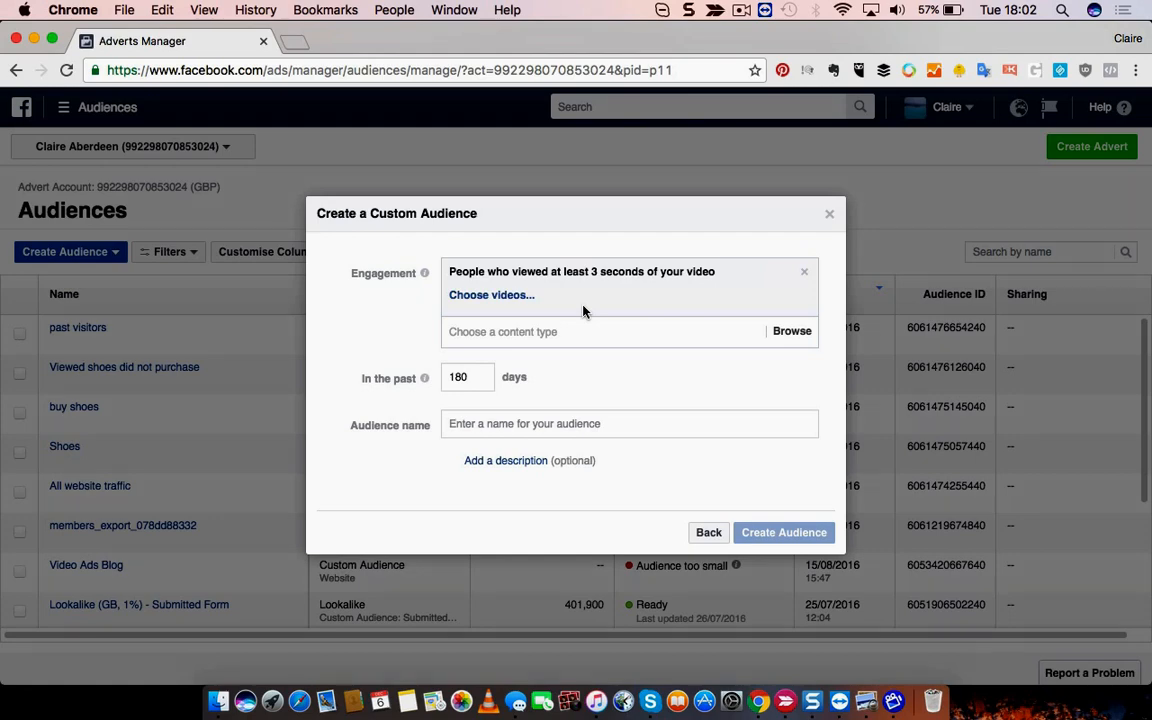
- Attach the 20 September 2015 Elevate Fitness video to the 3-second viewer rule
{"action": "left_click", "coordinate": [484, 297]}
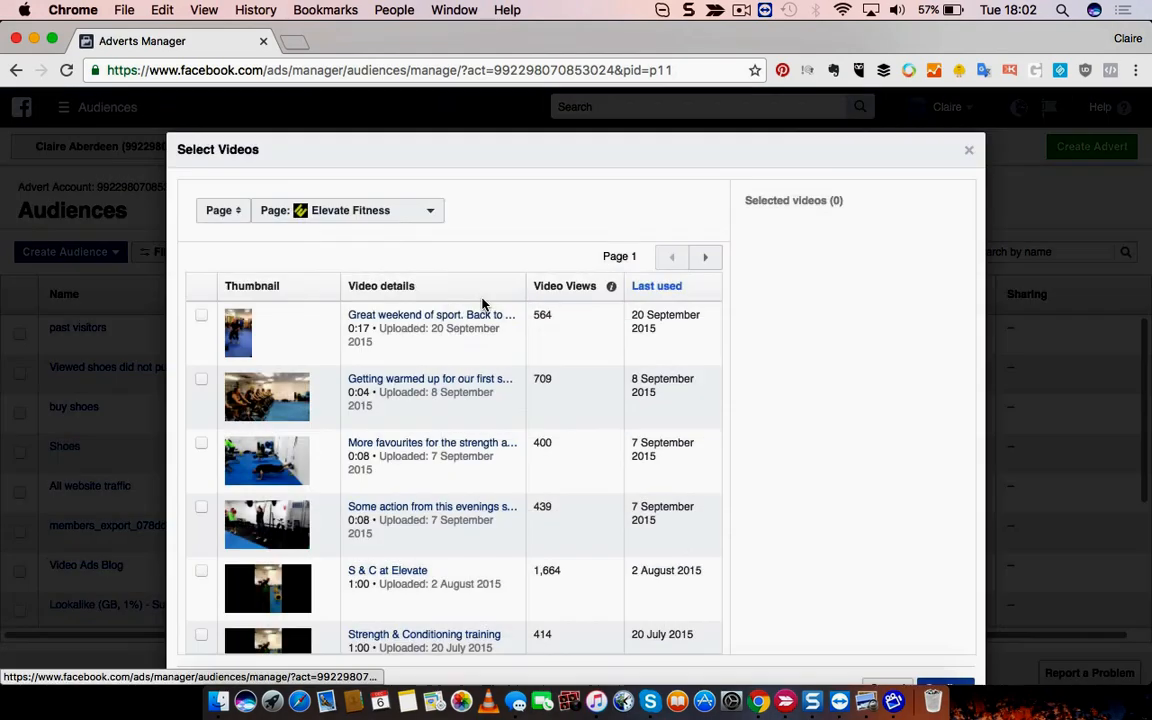
{"action": "left_click", "coordinate": [201, 317]}
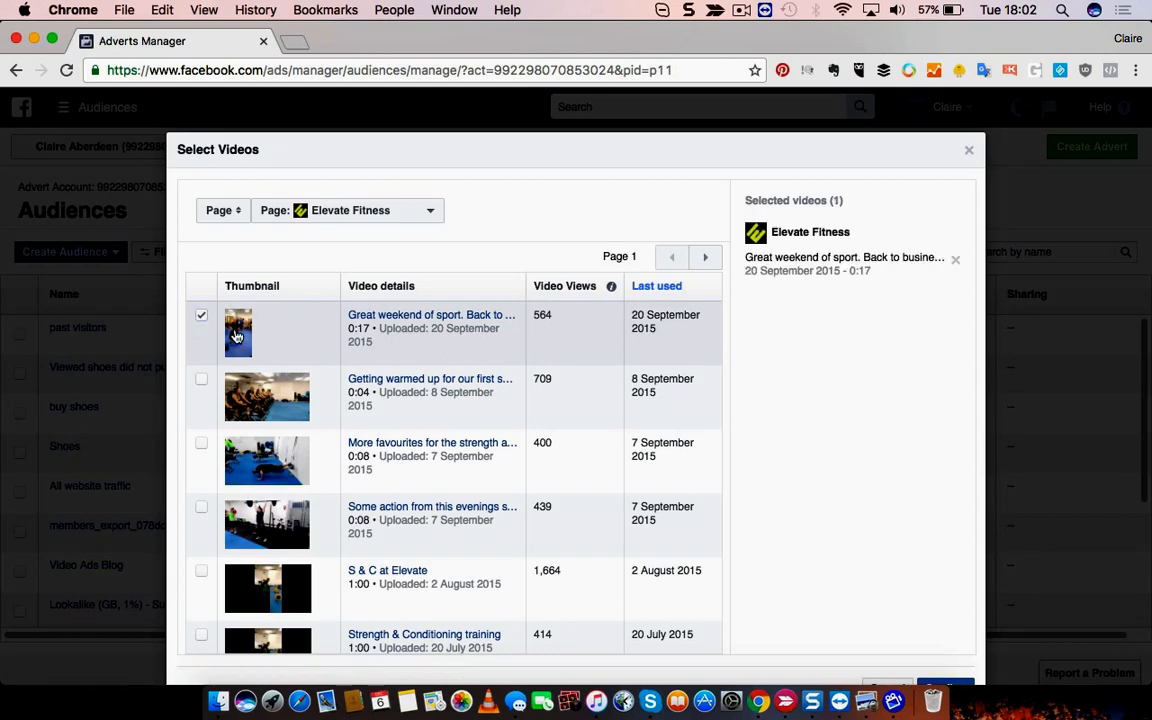
{"action": "left_click", "coordinate": [940, 686]}
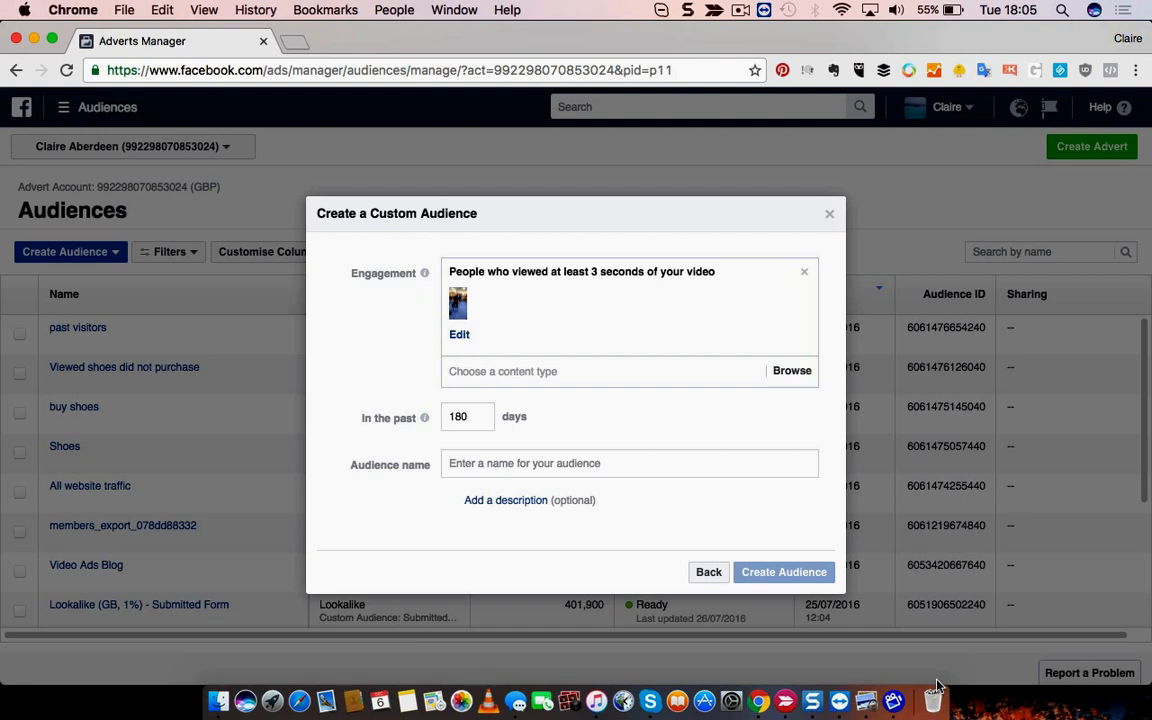
- Name the audience 'Test video audience' and create it
{"action": "left_click", "coordinate": [523, 462]}
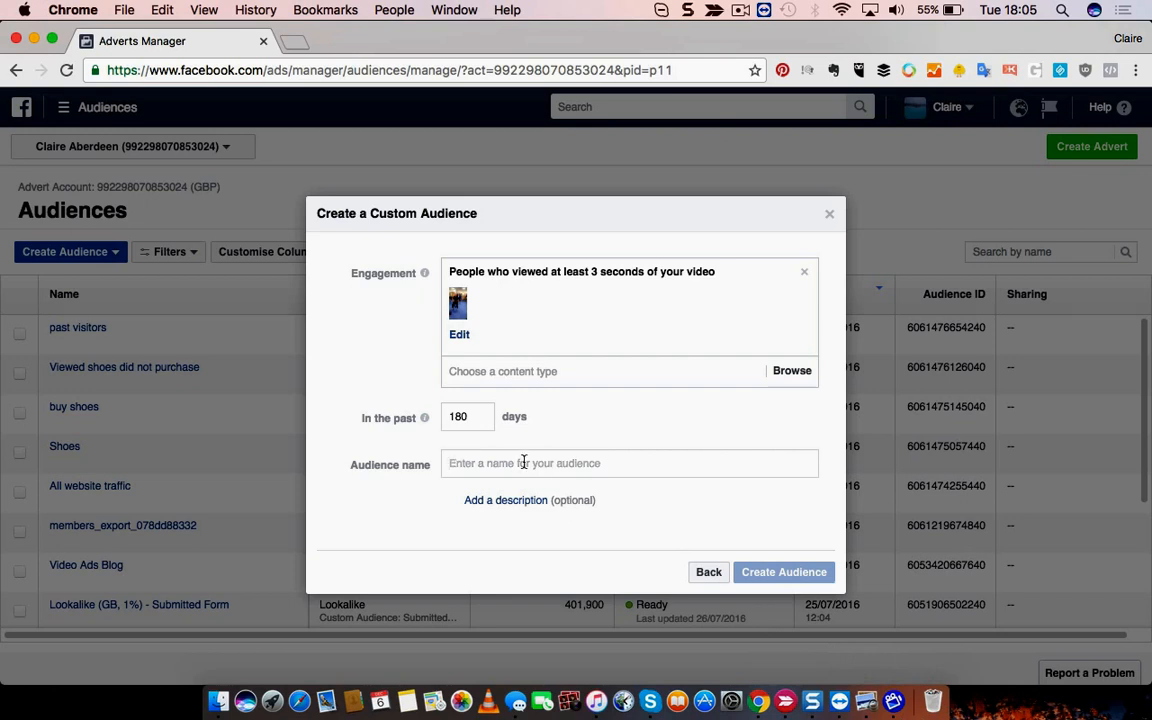
{"action": "type", "text": "Tes"}
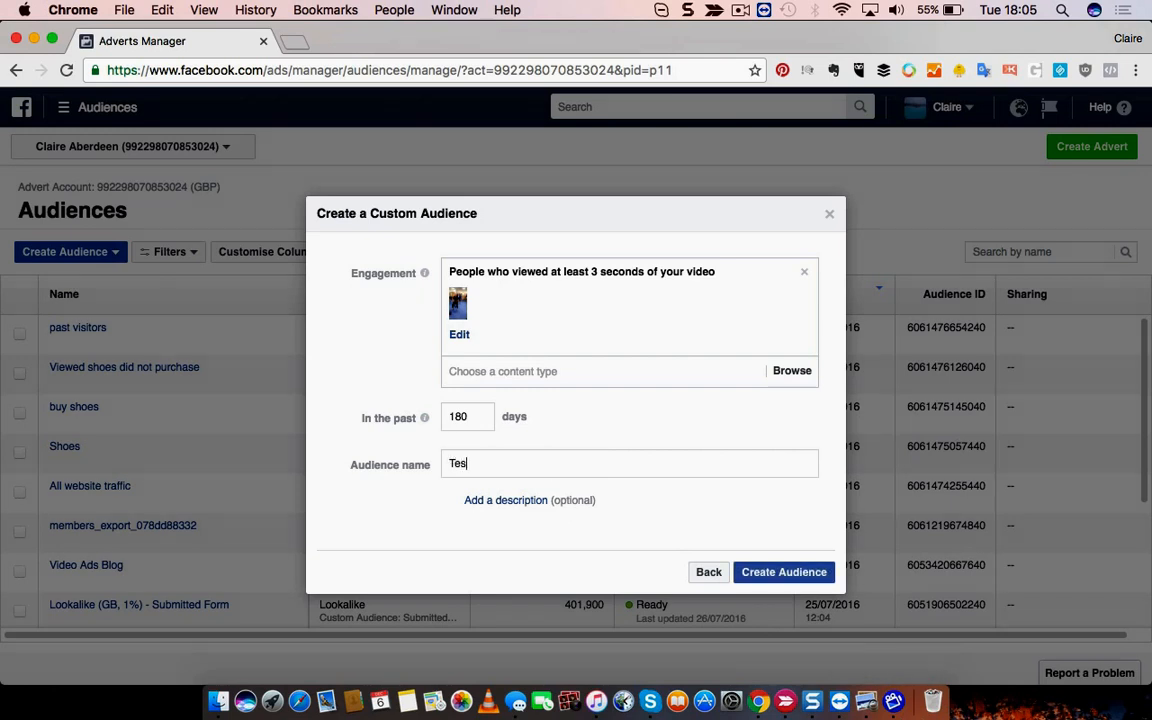
{"action": "type", "text": "t video audience"}
{"action": "left_click", "coordinate": [773, 580]}
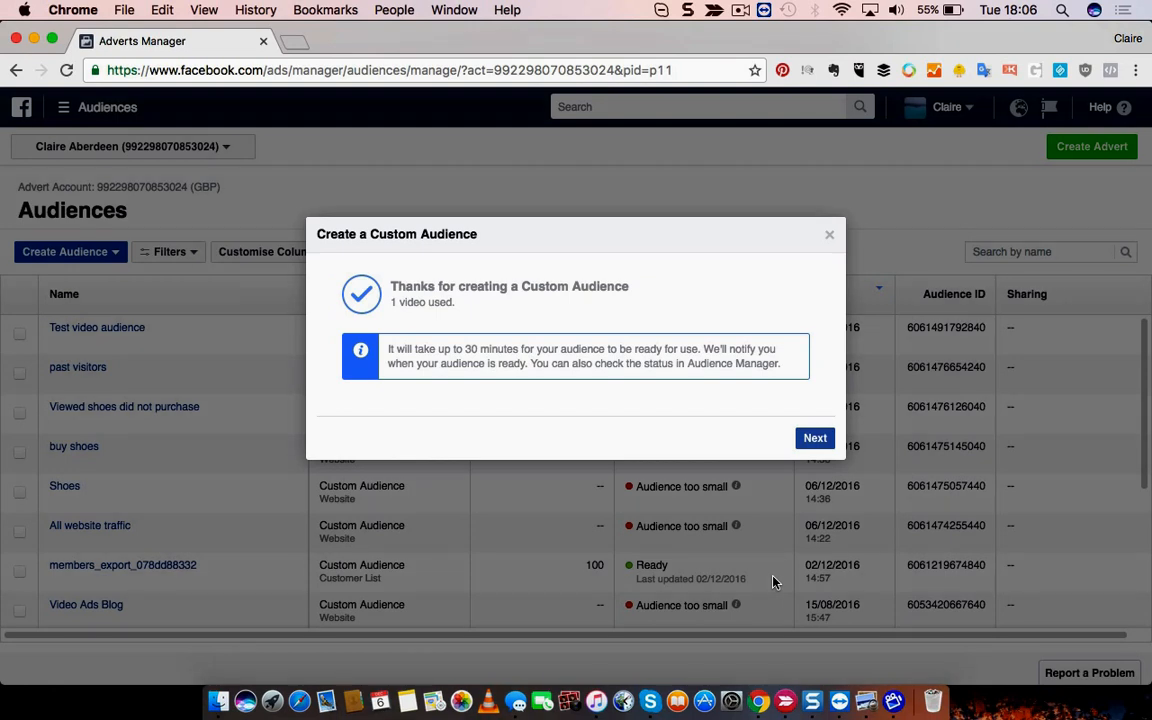
{"action": "left_click", "coordinate": [815, 438]}
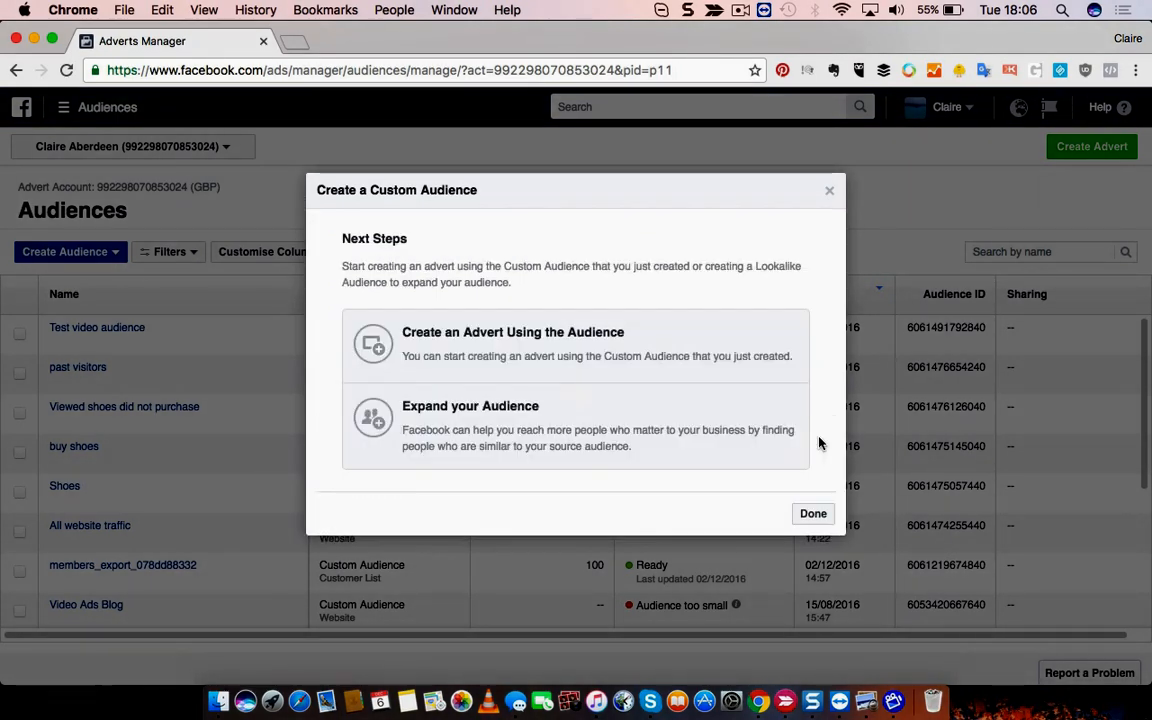
{"action": "left_click", "coordinate": [813, 515]}
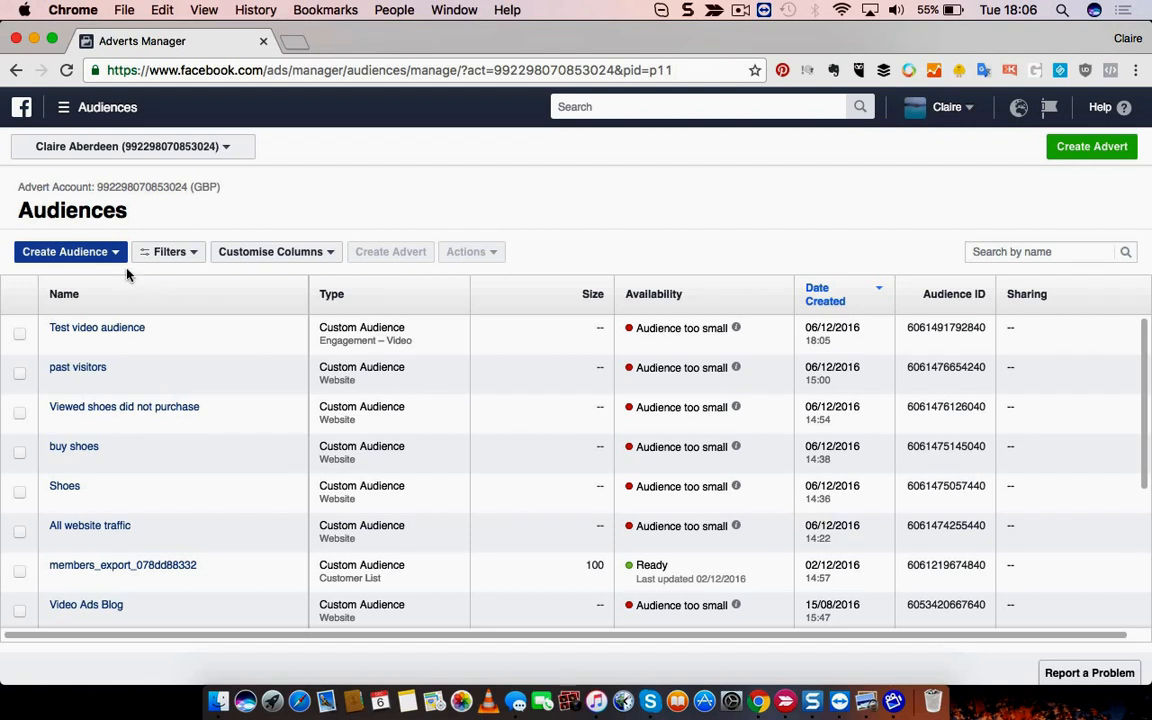
{"action": "left_click", "coordinate": [84, 253]}
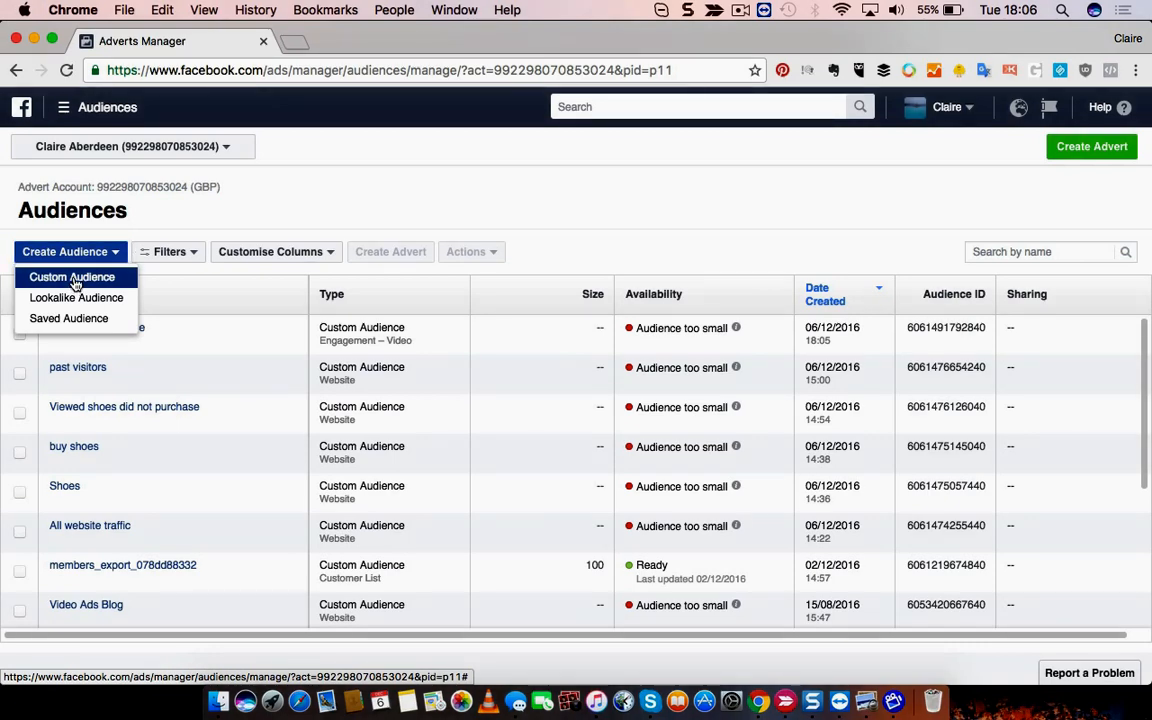
- Start another video-engagement Custom Audience targeting people who watched 50% of the video
{"action": "left_click", "coordinate": [74, 279]}
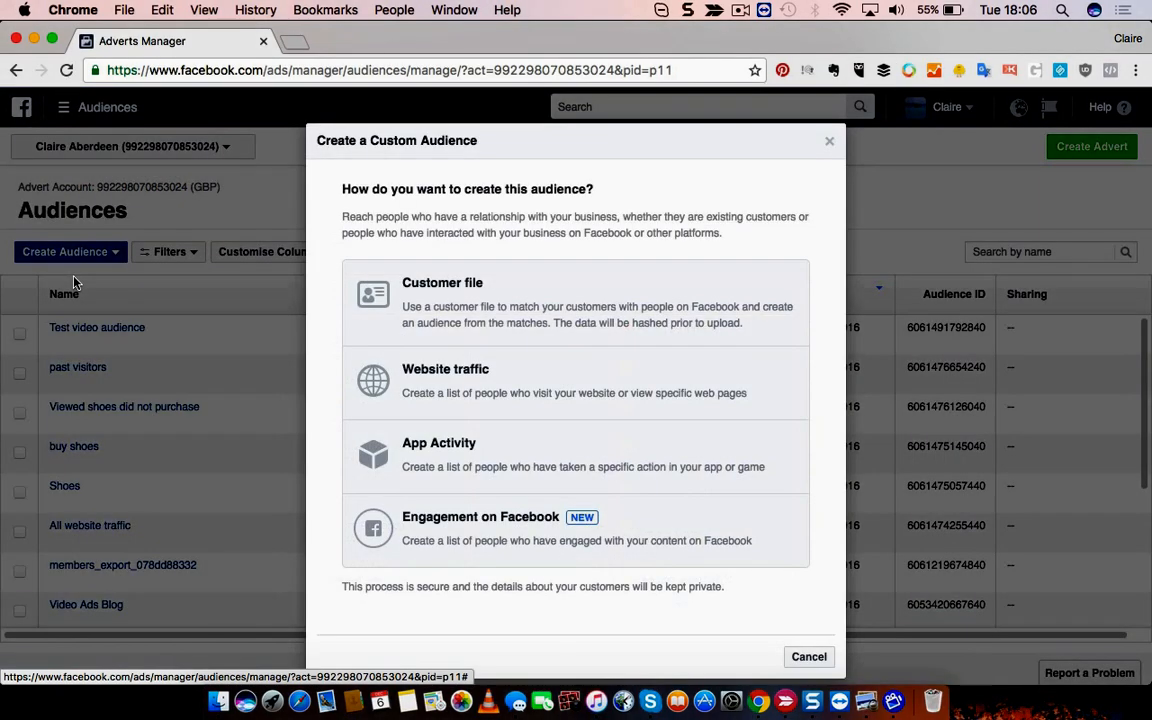
{"action": "left_click", "coordinate": [463, 540]}
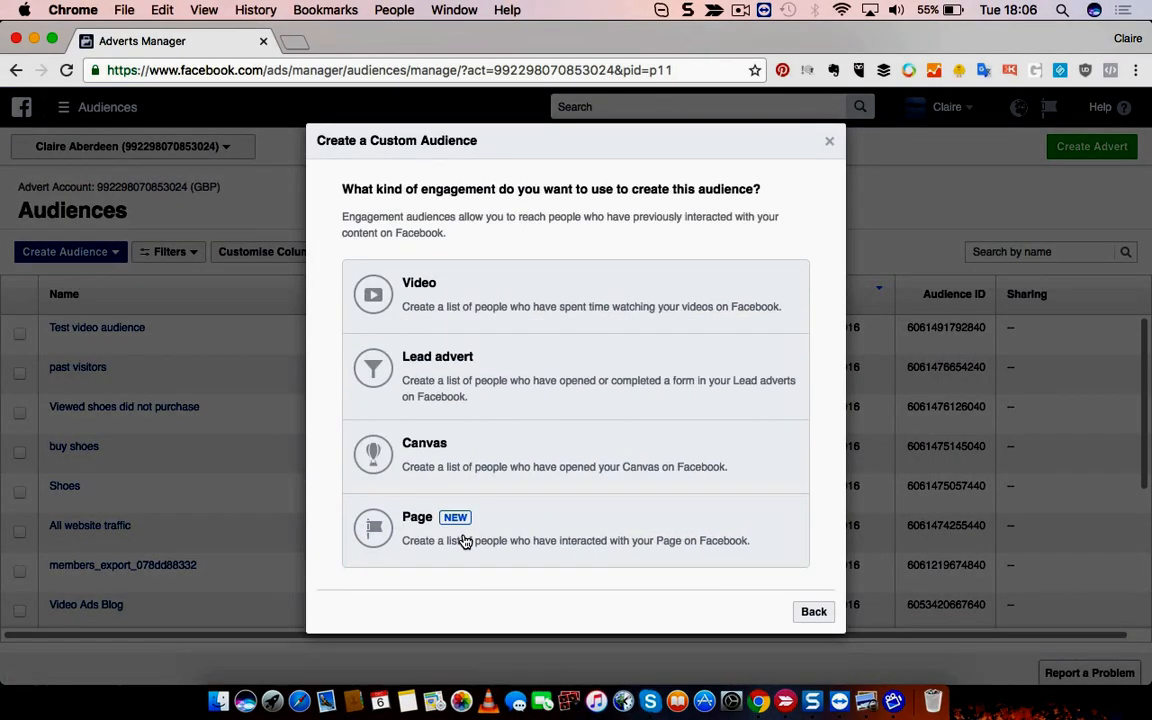
{"action": "left_click", "coordinate": [421, 295]}
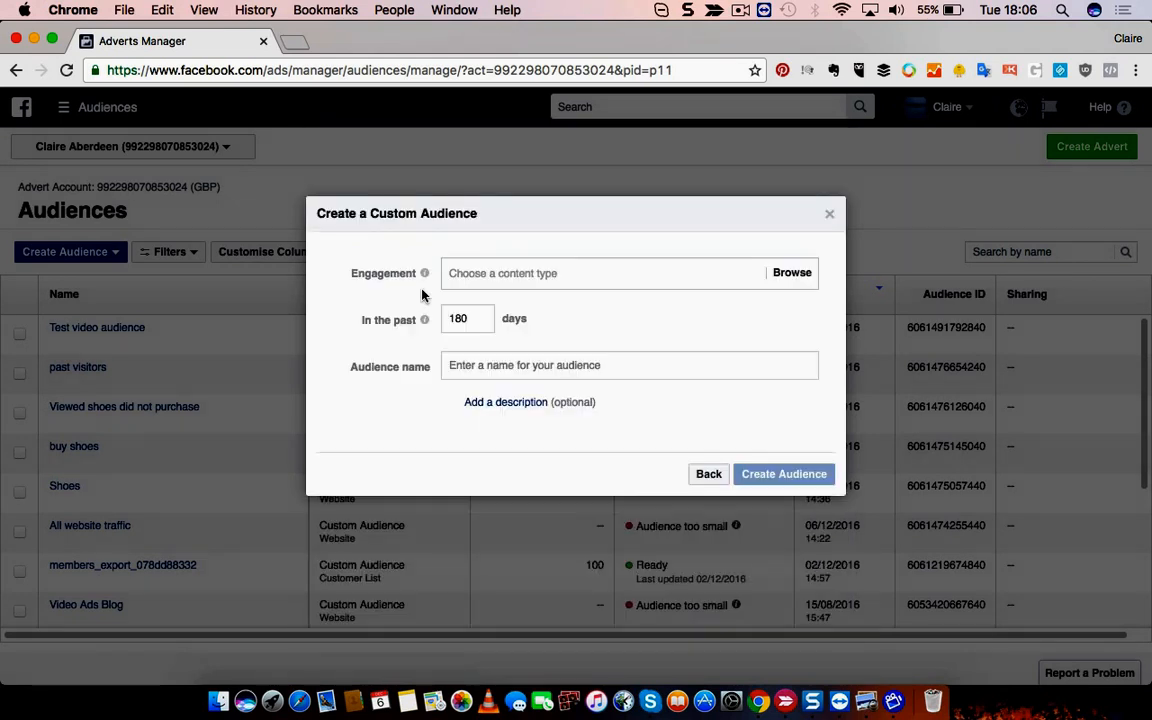
{"action": "left_click", "coordinate": [515, 274]}
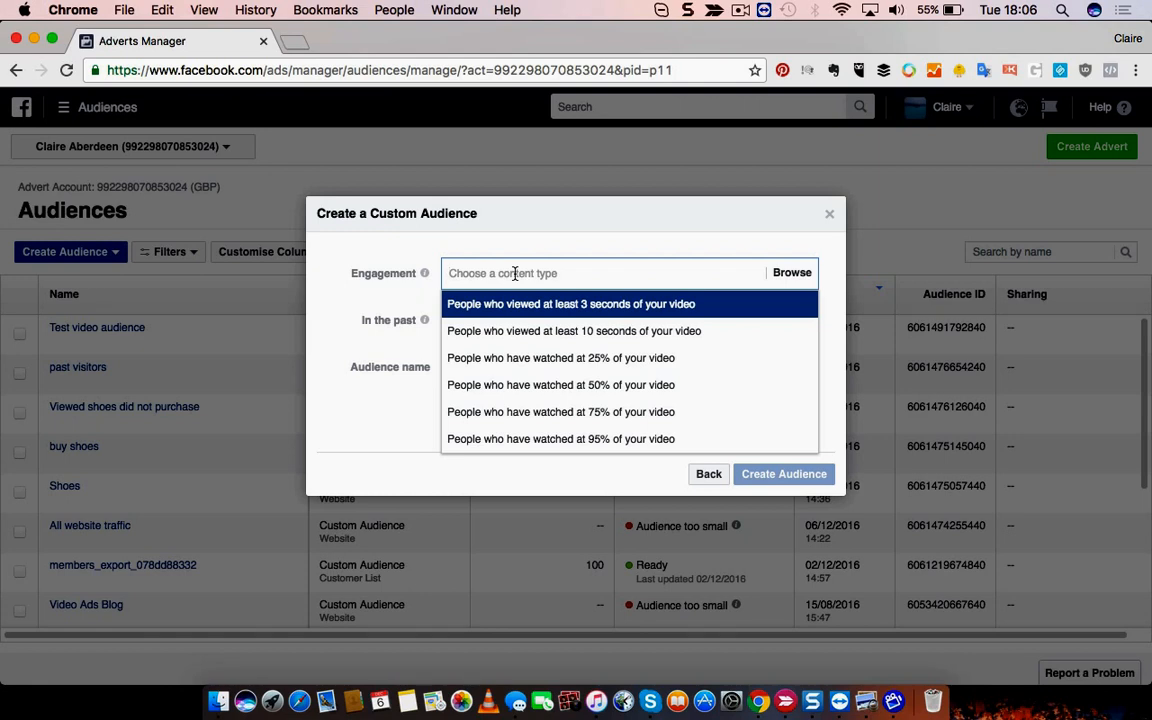
{"action": "left_click", "coordinate": [591, 397]}
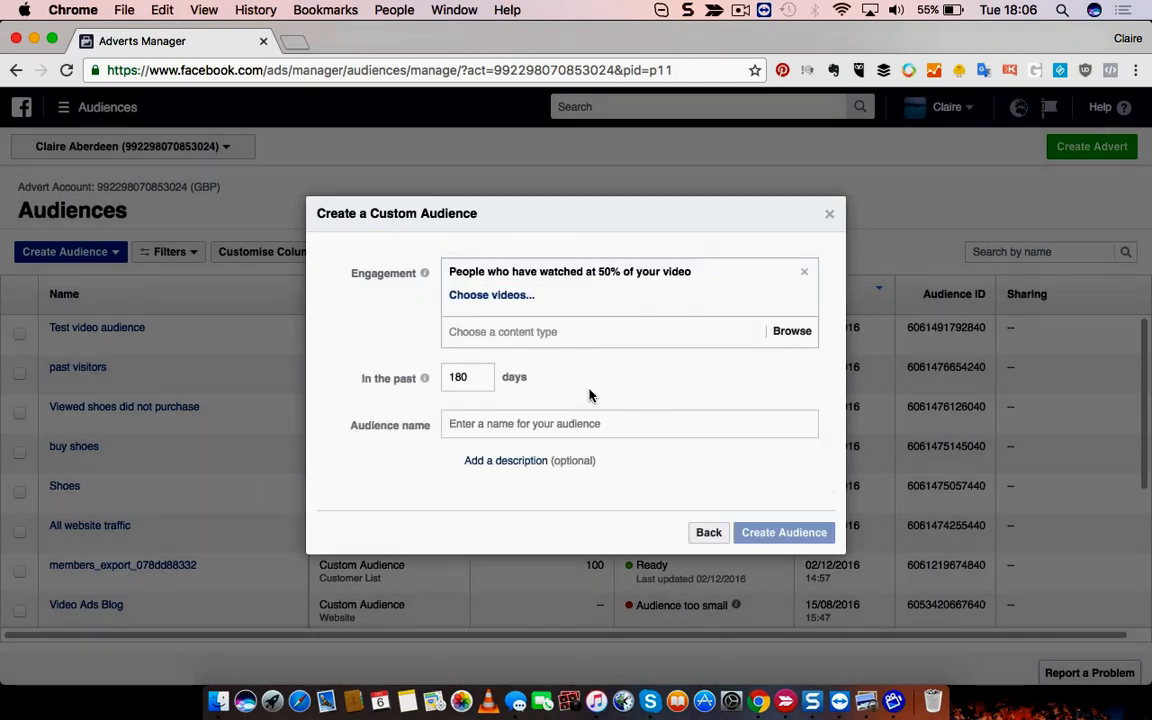
- Attach the 20 September 2015 Elevate Fitness video and name the audience 'viewed over 50%'
{"action": "left_click", "coordinate": [490, 298]}
{"action": "left_click", "coordinate": [201, 315]}
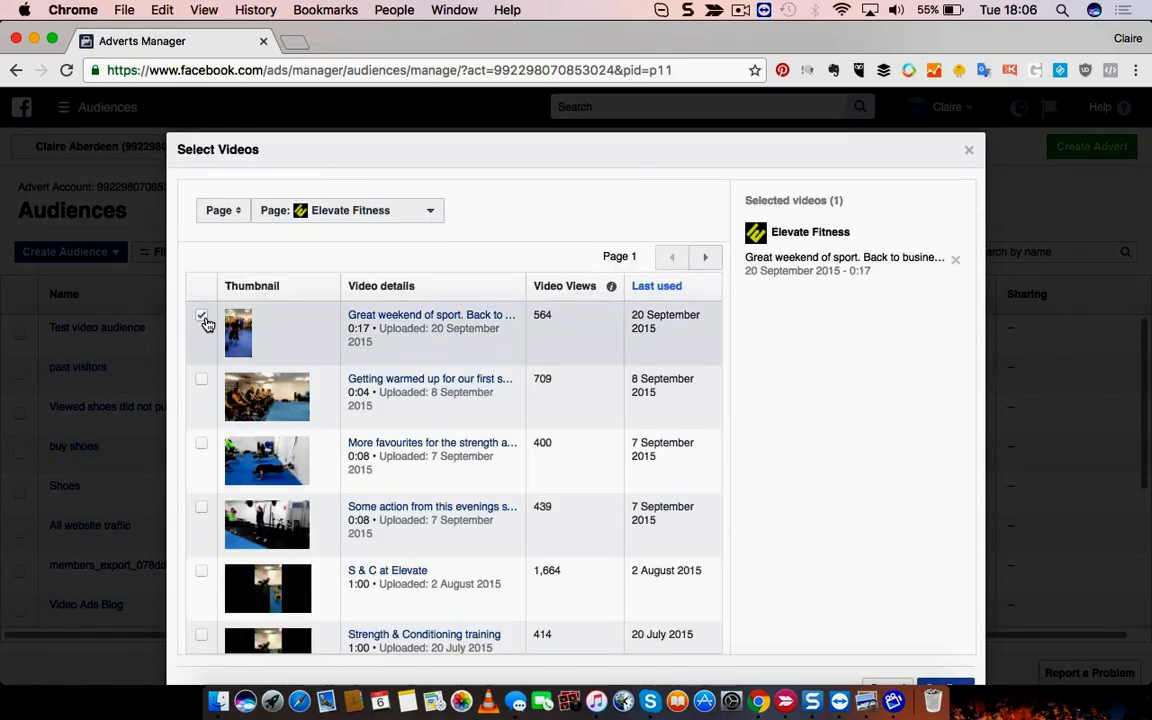
{"action": "left_click", "coordinate": [949, 686]}
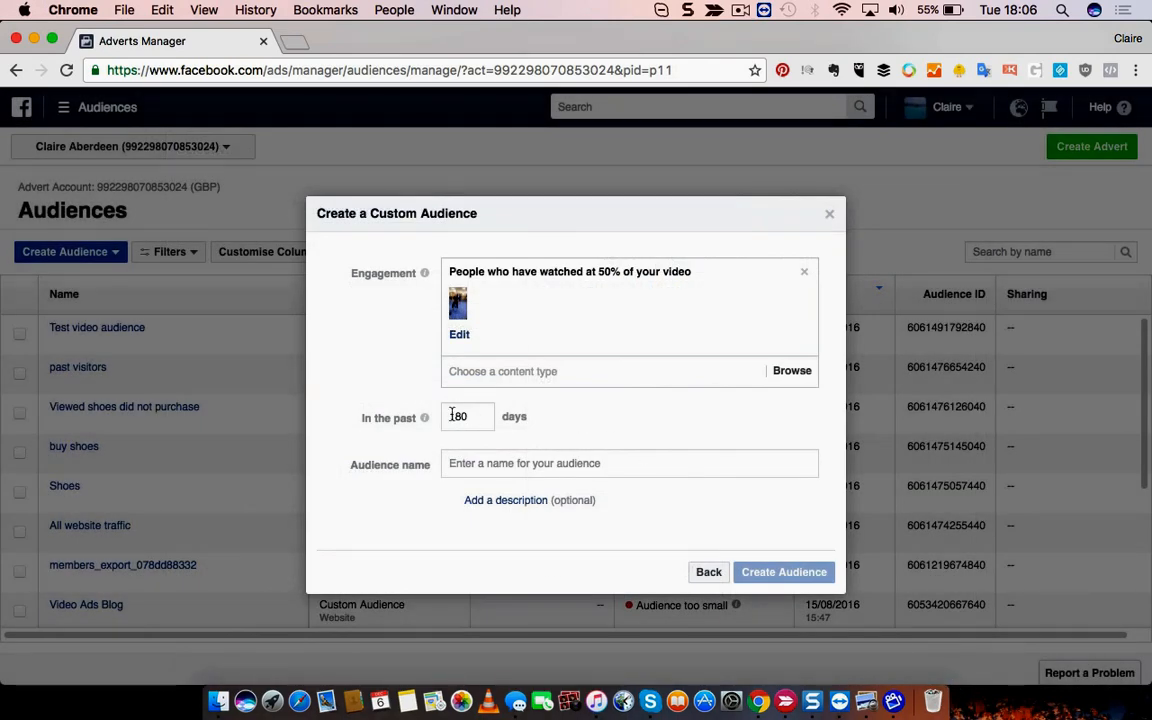
{"action": "left_click", "coordinate": [508, 467]}
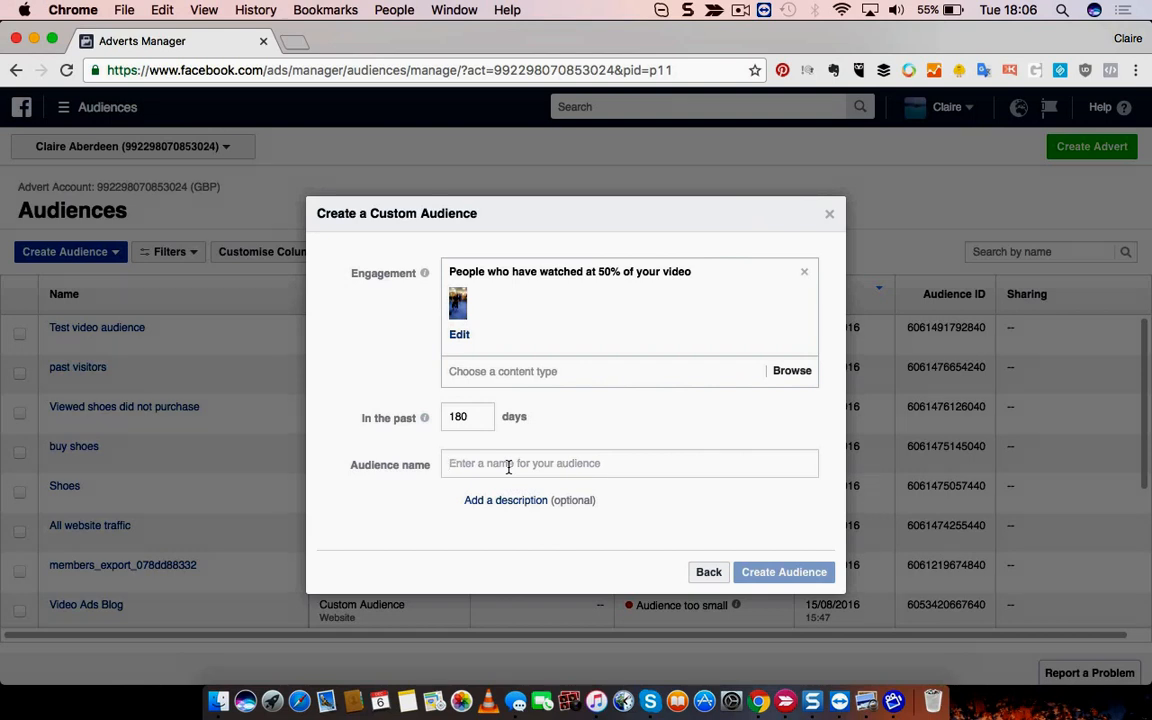
{"action": "type", "text": "viewe"}
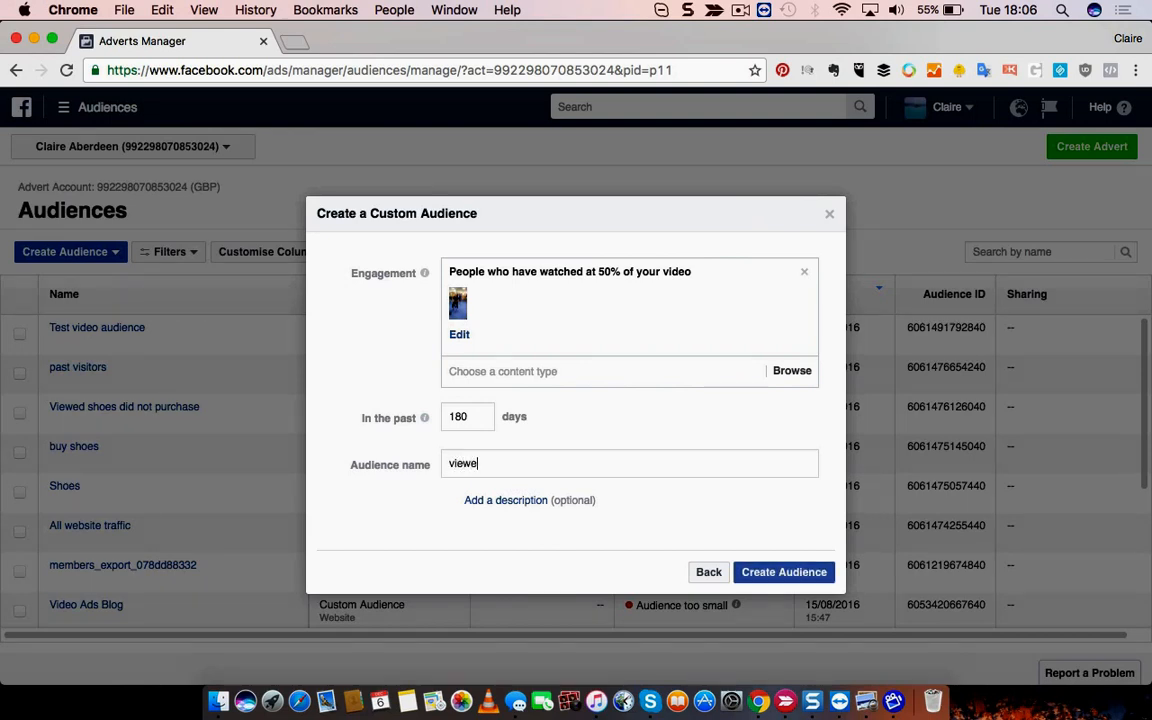
{"action": "type", "text": "d over 50%"}
- Create the 'viewed over 50%' audience and return to the Audiences list
{"action": "left_click", "coordinate": [785, 573]}
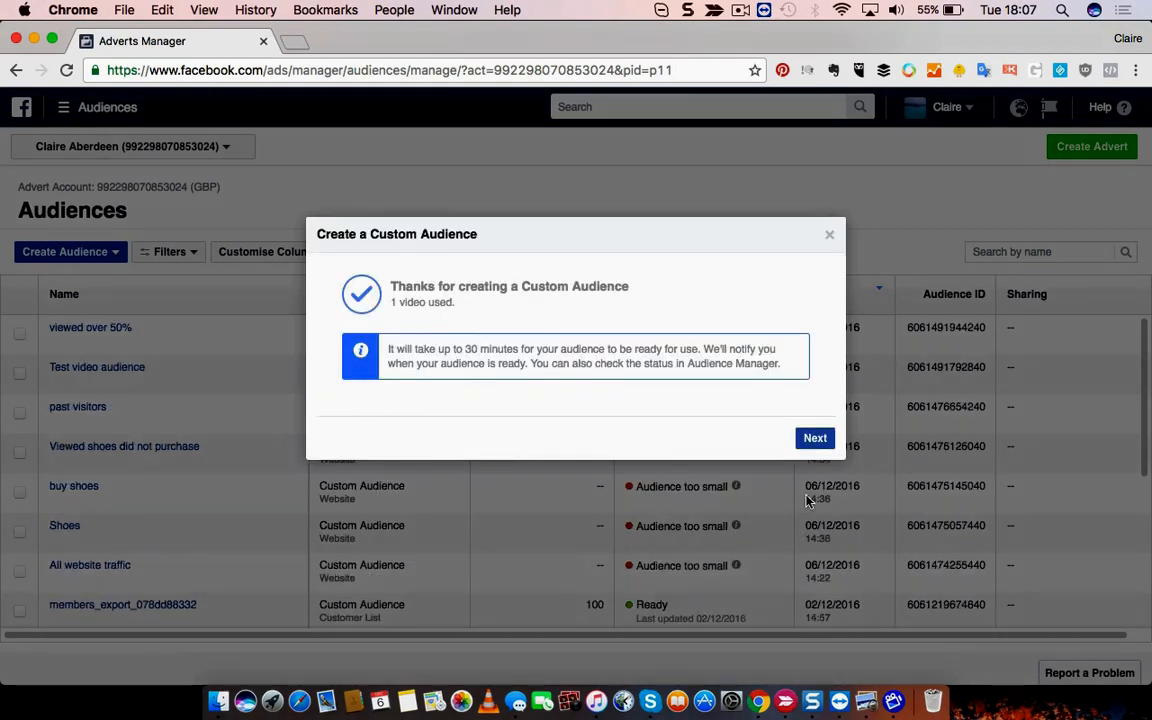
{"action": "left_click", "coordinate": [815, 438]}
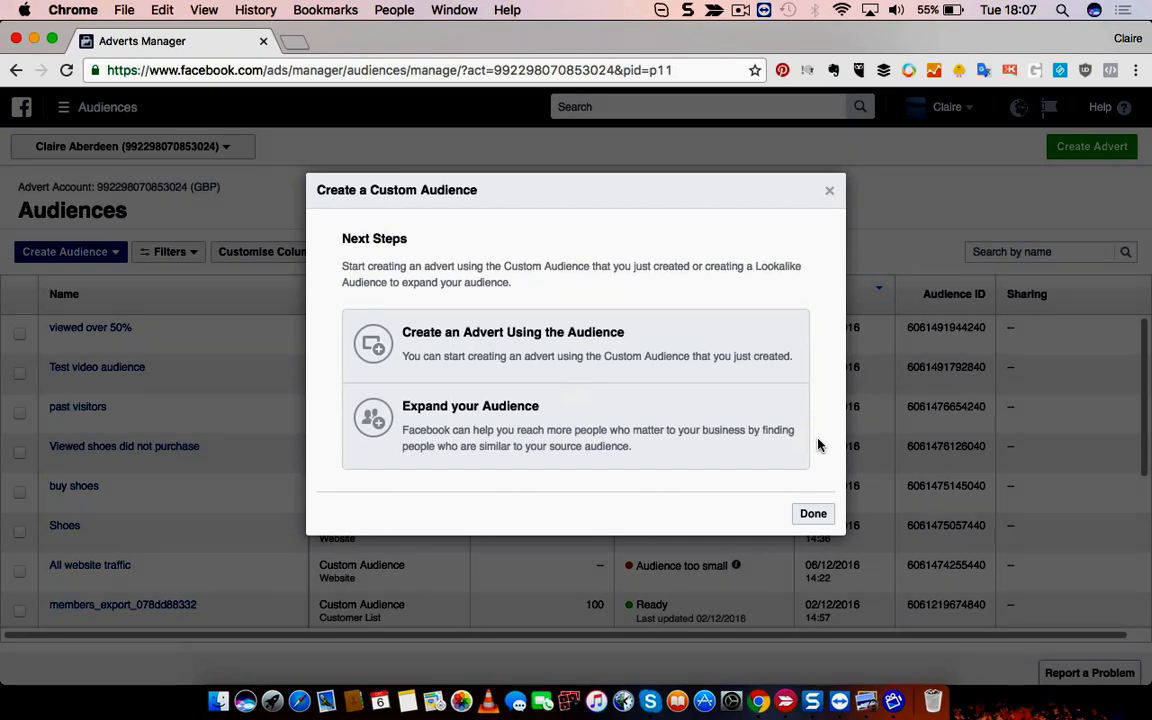
{"action": "left_click", "coordinate": [813, 514]}
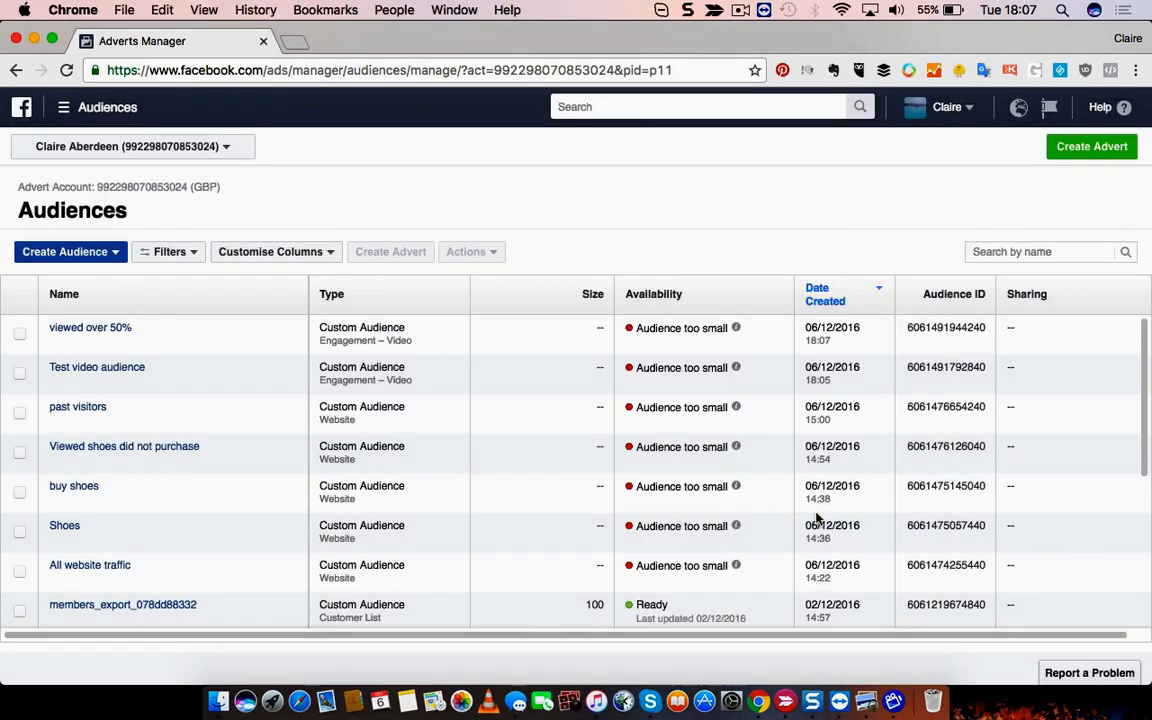